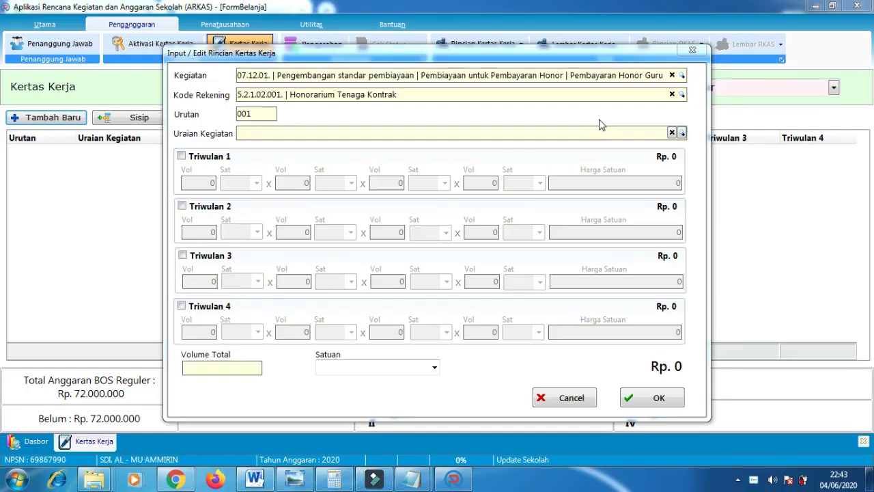
- Examine the choices offered for Uraian Kegiatan in the worksheet detail form, and cancel the entry
{"action": "left_click", "coordinate": [556, 131]}
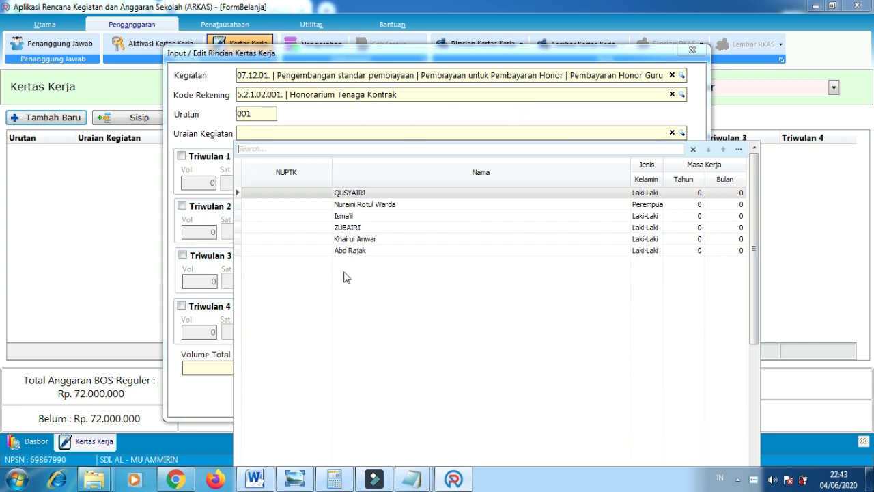
{"action": "key", "text": "Escape"}
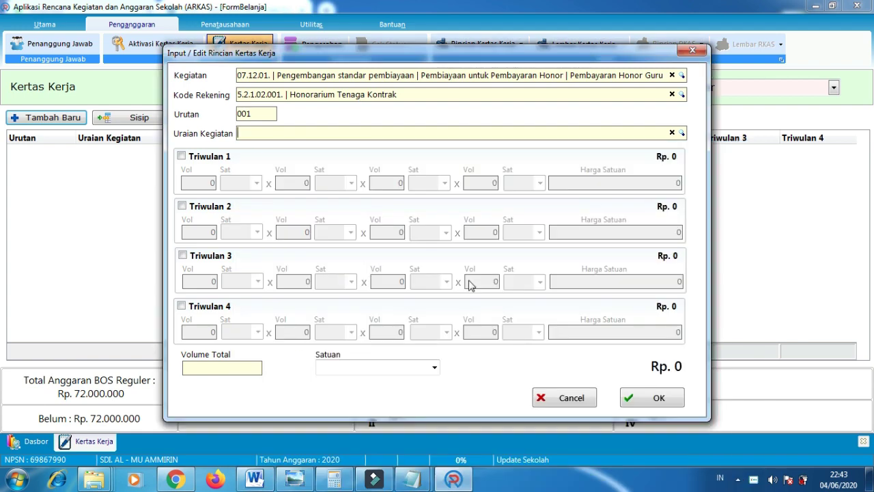
{"action": "left_click", "coordinate": [562, 398]}
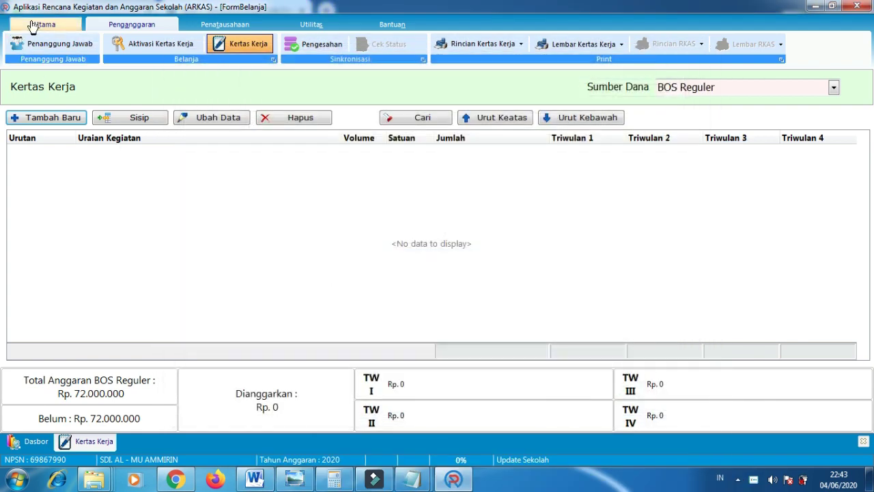
- Synchronize the application data with the server and refresh the student count, enlarging the screen to read the resulting notification
{"action": "left_click", "coordinate": [58, 25]}
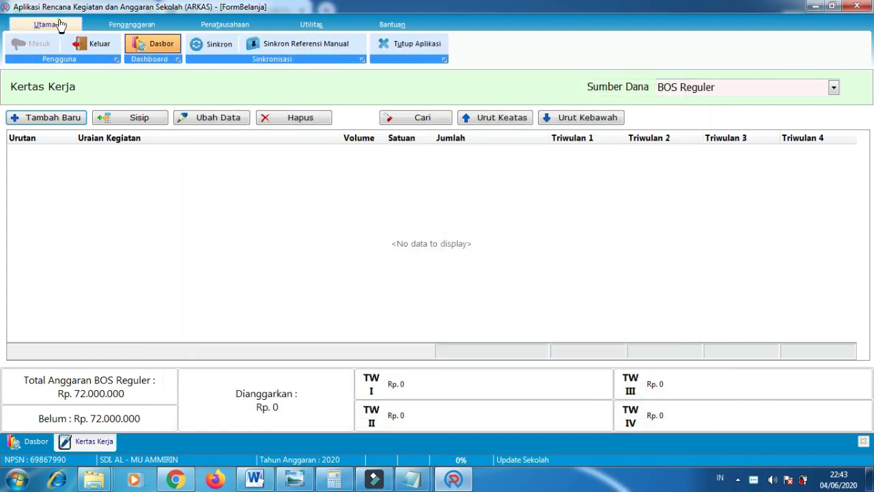
{"action": "left_click", "coordinate": [213, 45]}
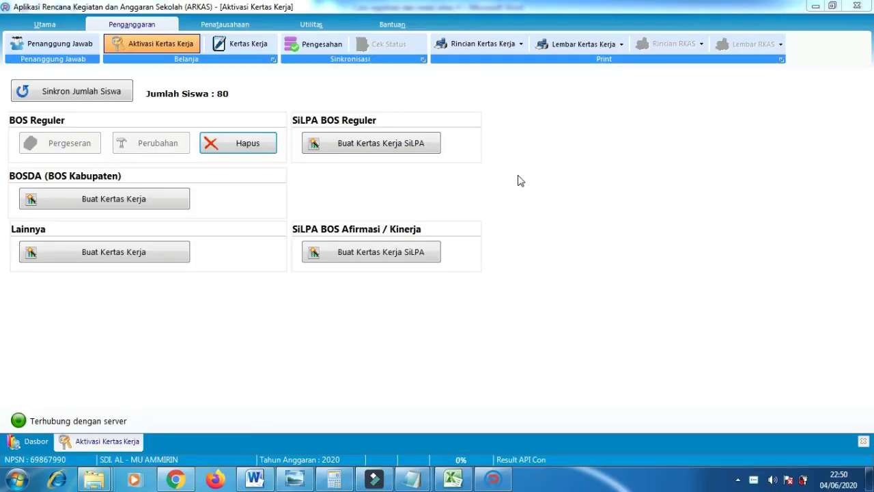
{"action": "left_click", "coordinate": [86, 96]}
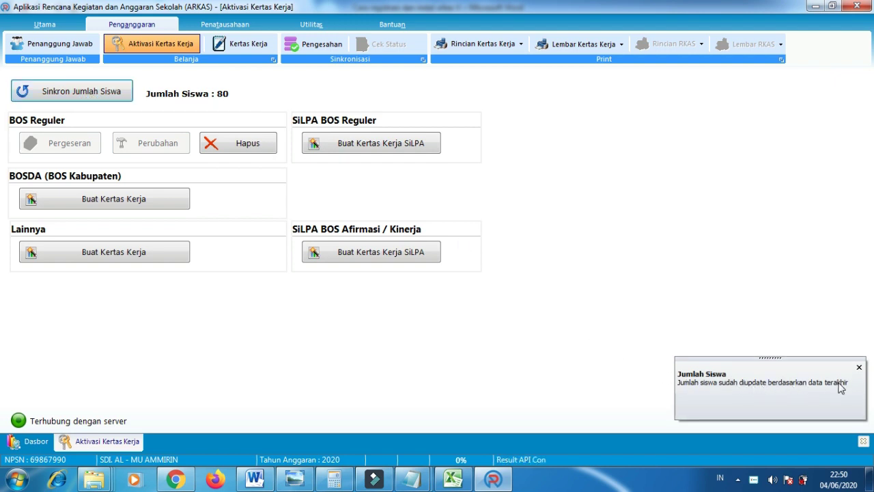
{"action": "key", "text": "super+plus"}
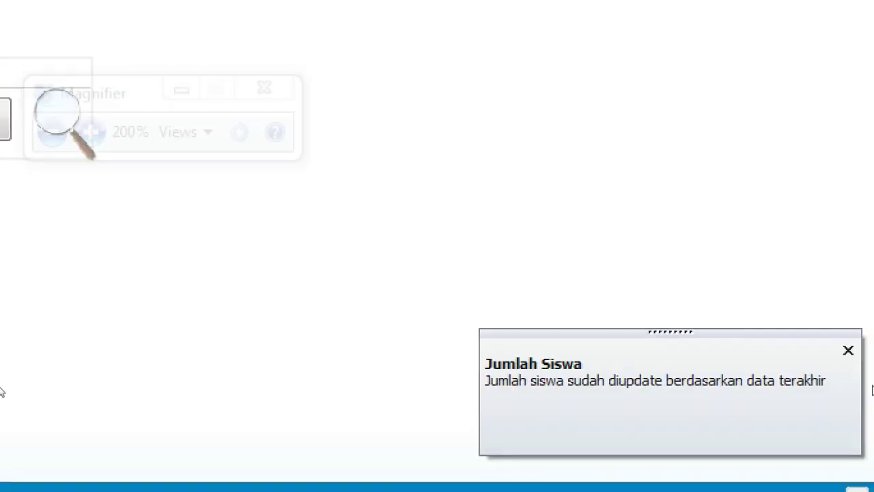
{"action": "key", "text": "super+minus"}
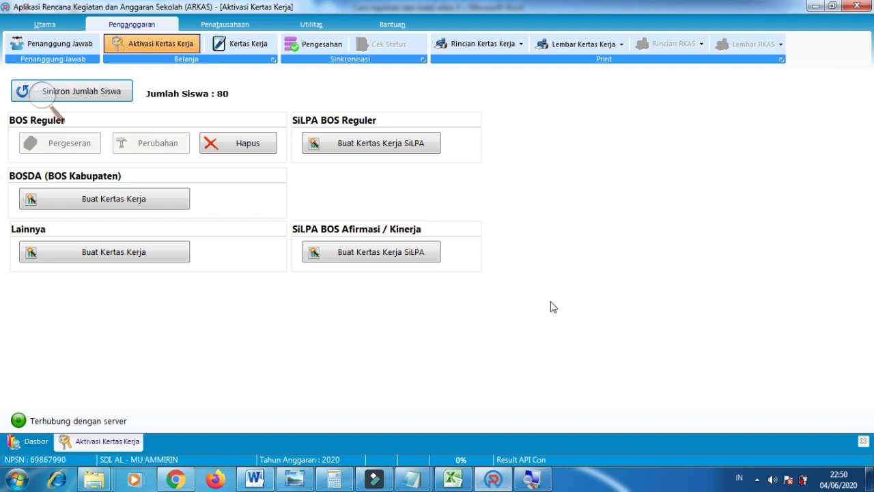
- Switch the application to Developer Mode and return it to Normal Mode, accepting both changes
{"action": "key", "text": "ctrl+shift+d"}
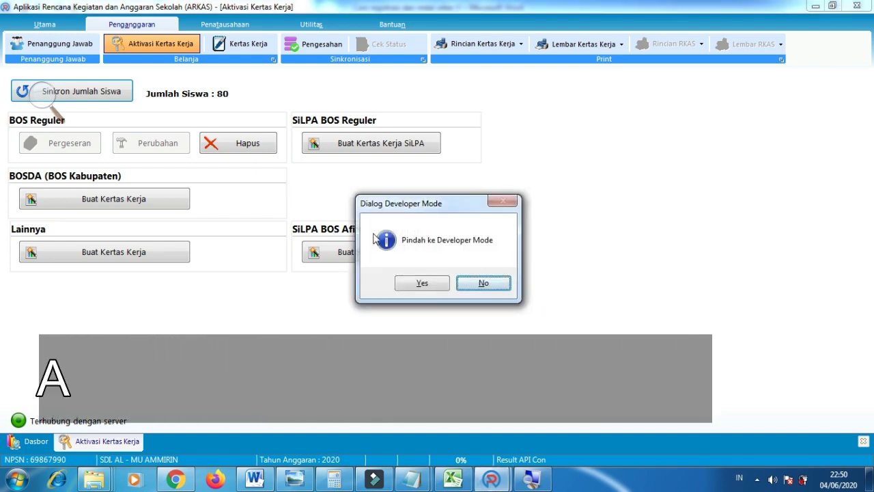
{"action": "left_click", "coordinate": [422, 284]}
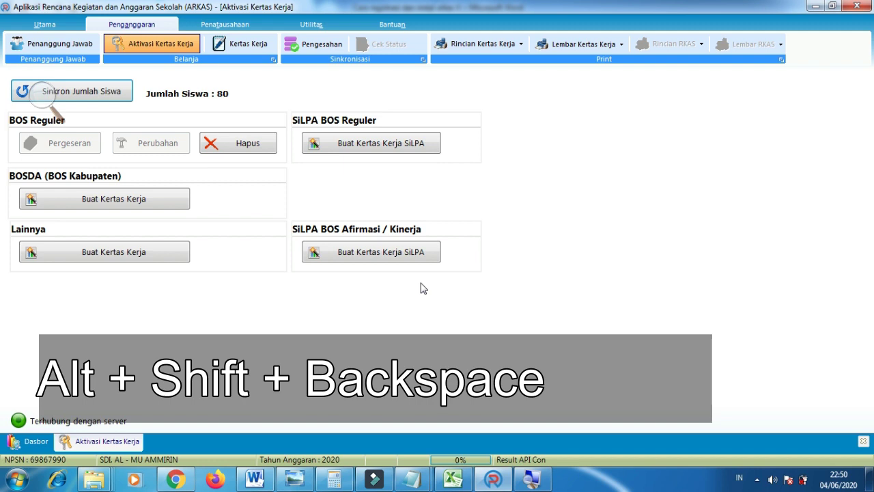
{"action": "key", "text": "alt+shift+BackSpace"}
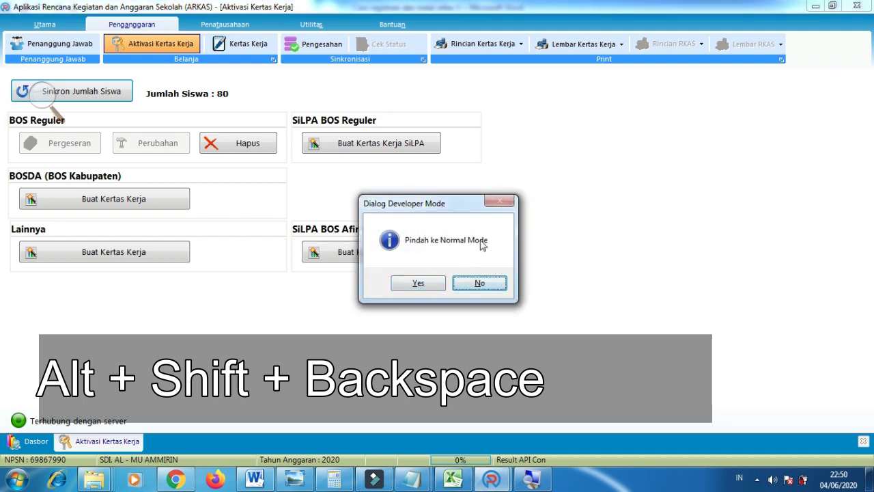
{"action": "left_click", "coordinate": [423, 285]}
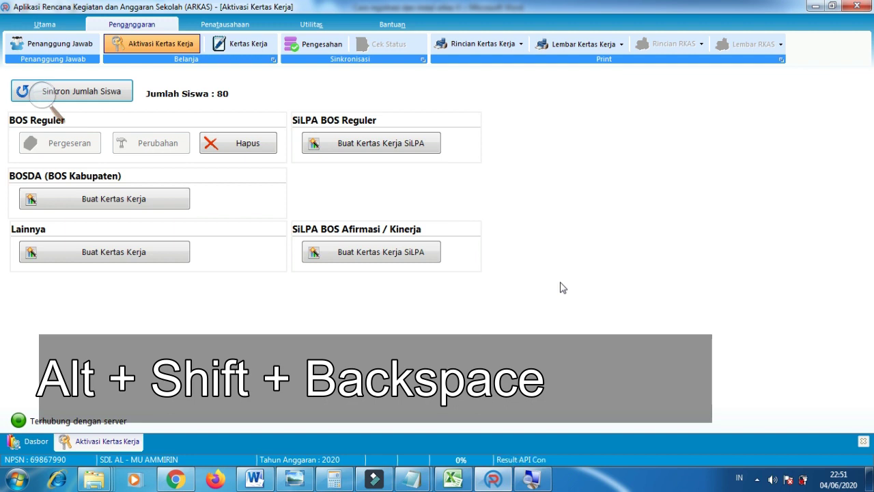
- Close the Windows Magnifier
{"action": "left_click", "coordinate": [41, 94]}
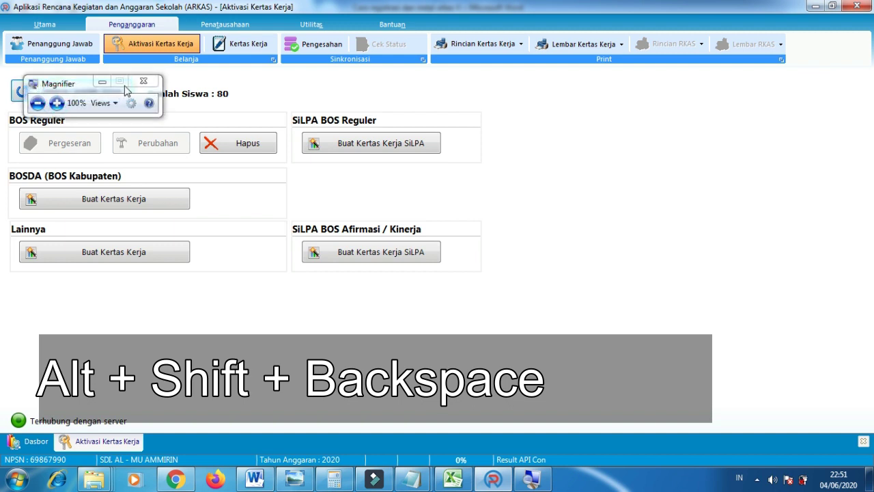
{"action": "left_click", "coordinate": [143, 80]}
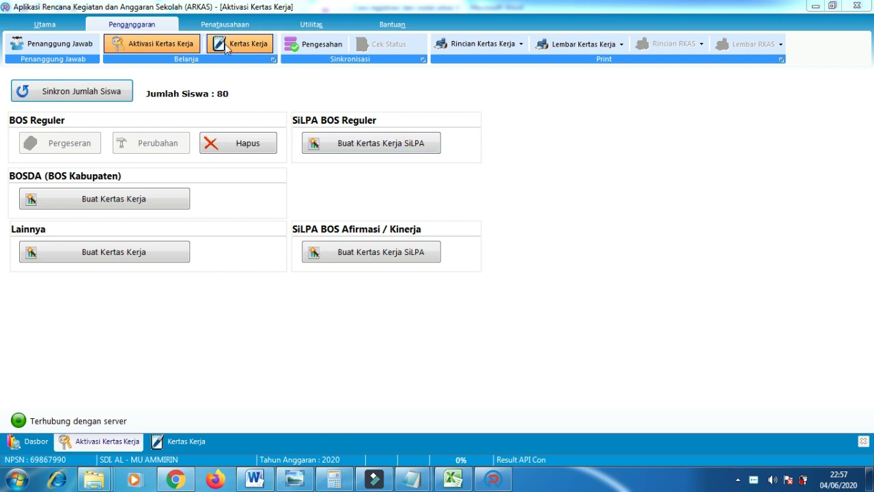
- Open the Kertas Kerja worksheet and set its Sumber Dana to BOS Reguler
{"action": "left_click", "coordinate": [169, 30]}
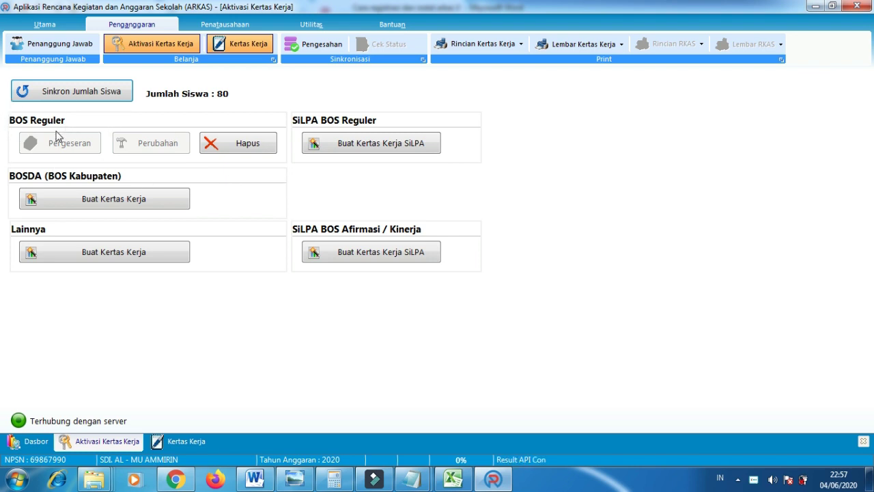
{"action": "left_click", "coordinate": [229, 47]}
{"action": "left_click", "coordinate": [757, 87]}
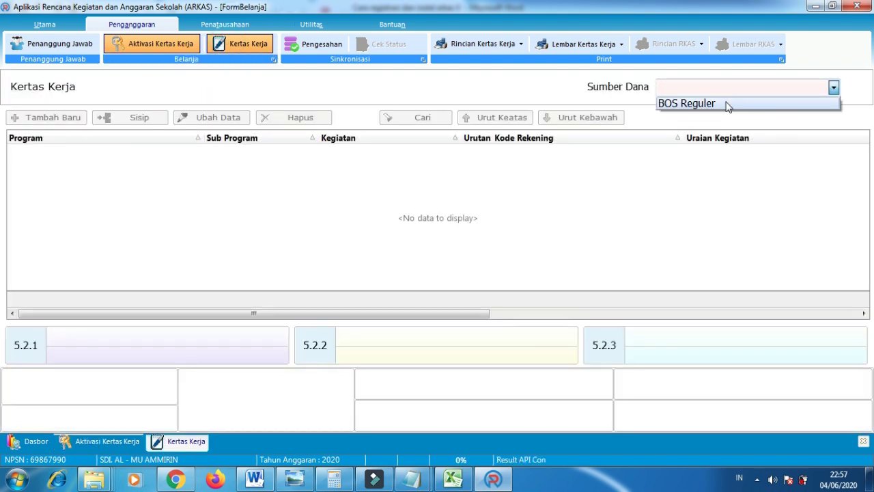
{"action": "left_click", "coordinate": [151, 44]}
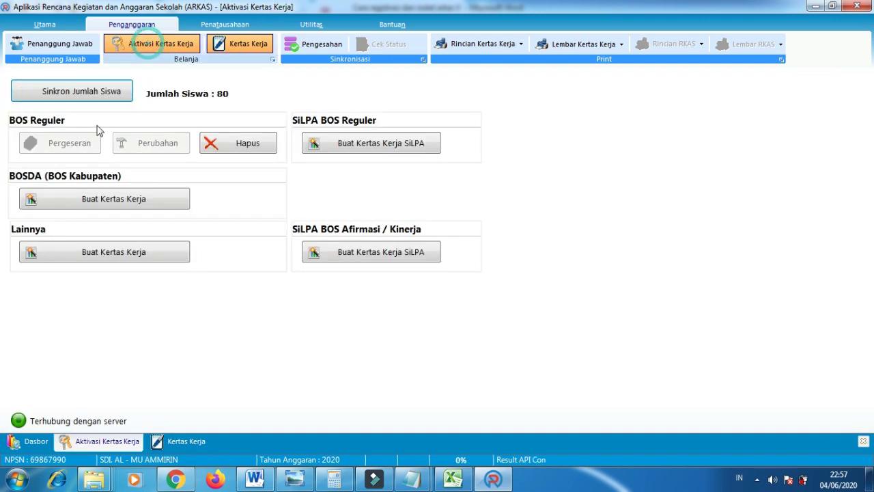
{"action": "left_click", "coordinate": [238, 43]}
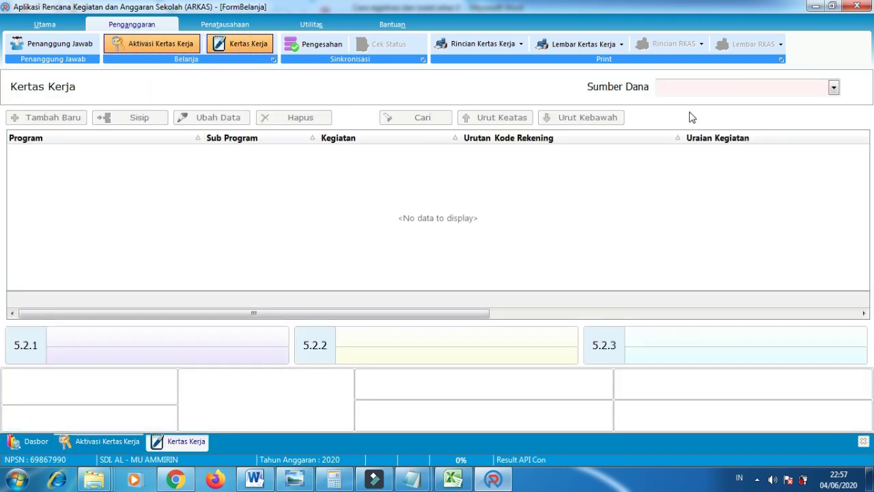
{"action": "left_click", "coordinate": [690, 87]}
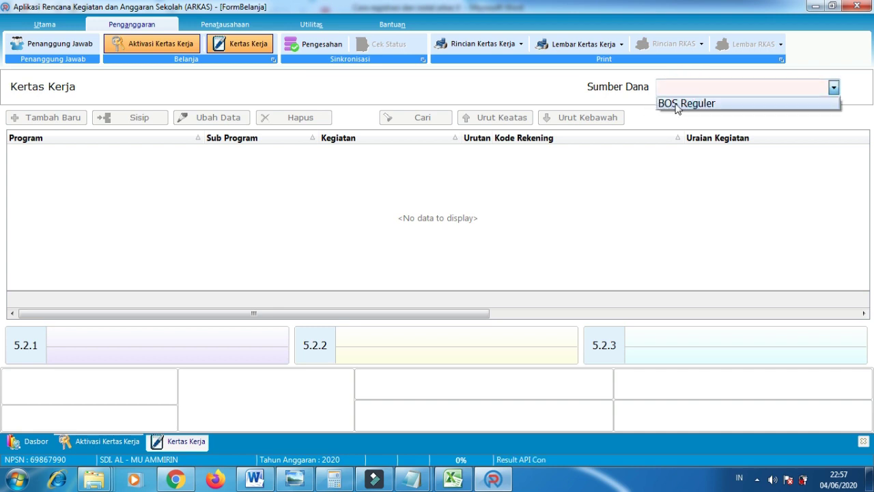
{"action": "left_click", "coordinate": [638, 200]}
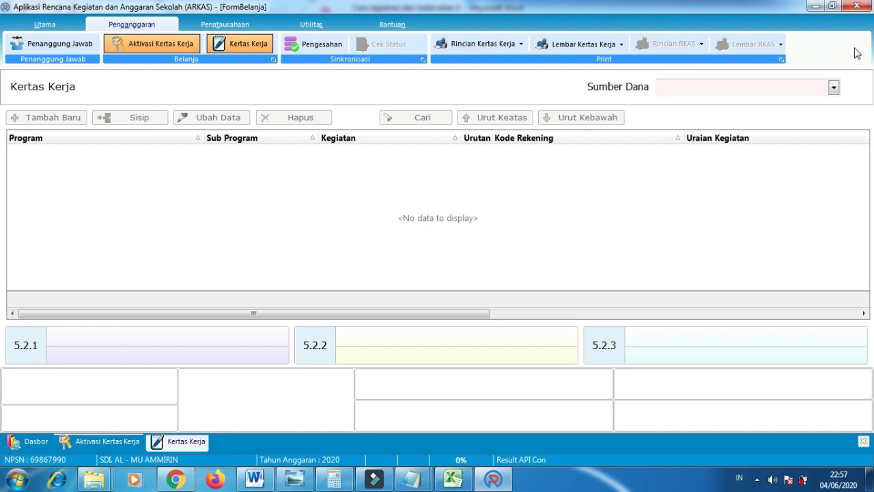
{"action": "left_click", "coordinate": [710, 89]}
{"action": "left_click", "coordinate": [707, 103]}
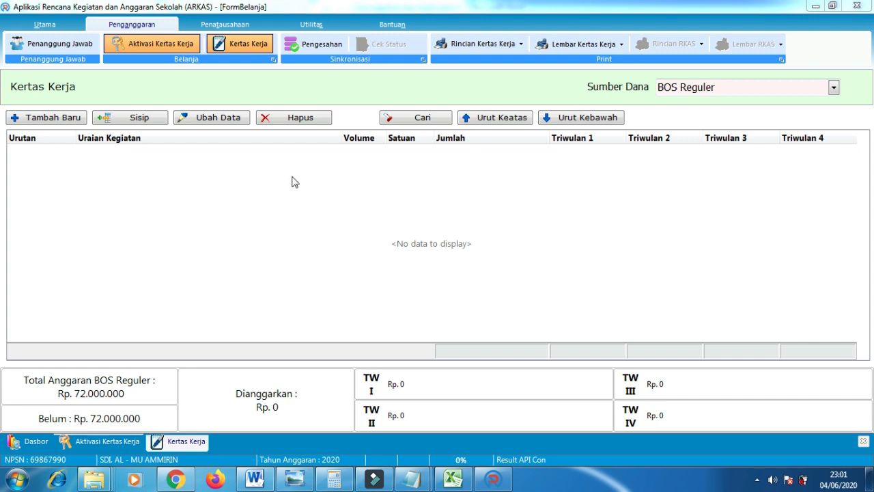
- Open the %appdata% location from Windows and go into the ArtTech folder's RKAS subfolder
{"action": "left_click", "coordinate": [17, 478]}
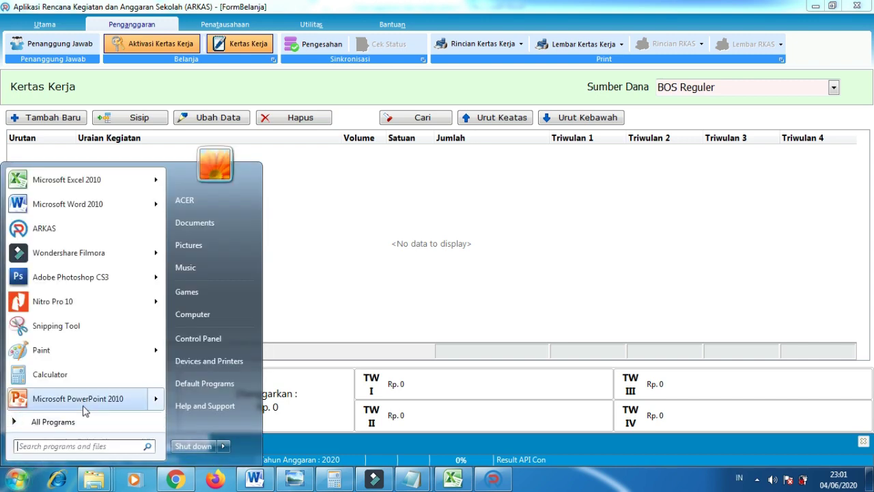
{"action": "mouse_move", "coordinate": [89, 390]}
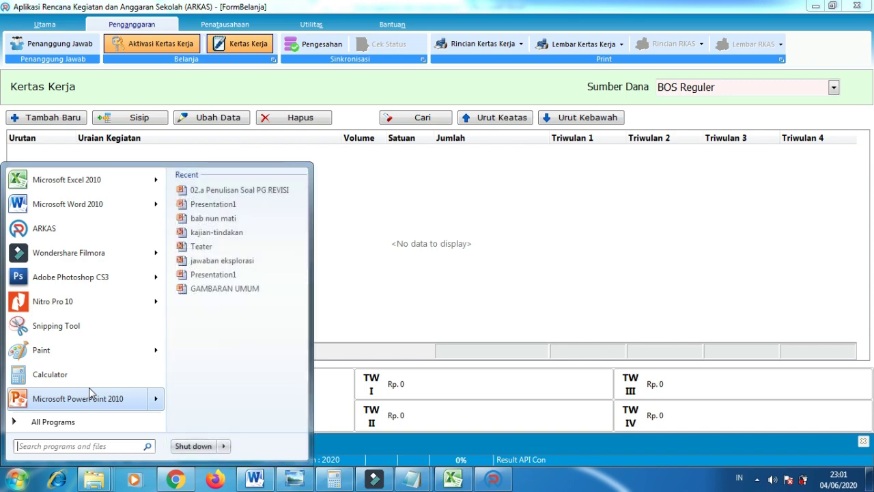
{"action": "type", "text": "%appdata%"}
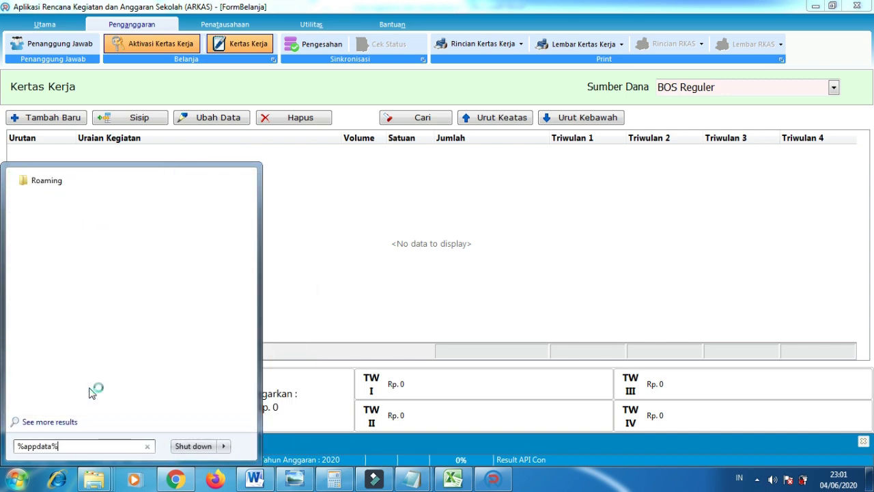
{"action": "key", "text": "super+plus"}
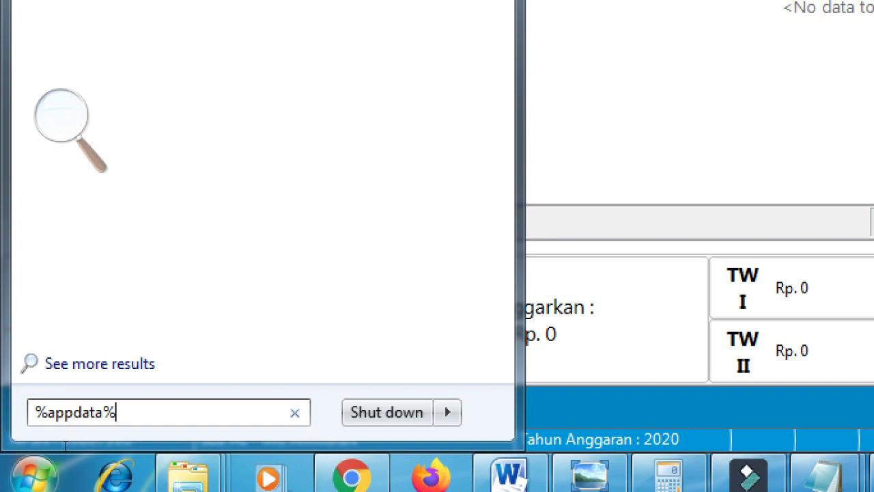
{"action": "key", "text": "Return"}
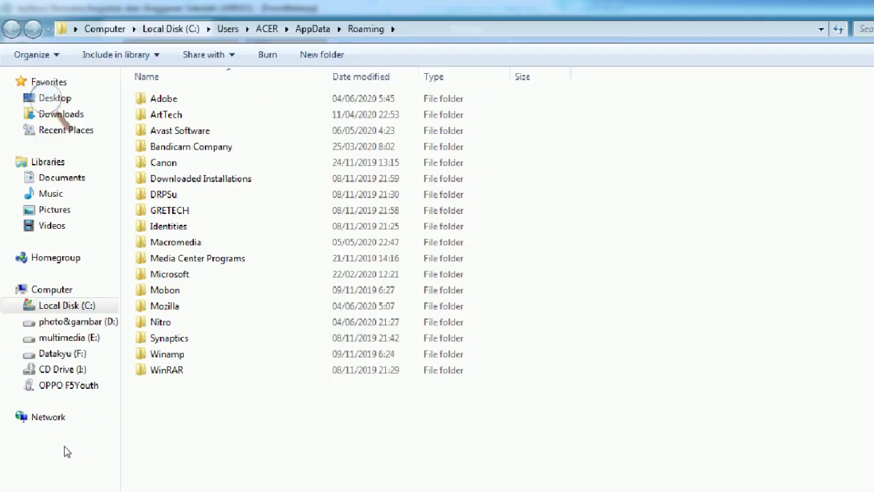
{"action": "double_click", "coordinate": [143, 96]}
{"action": "double_click", "coordinate": [146, 83]}
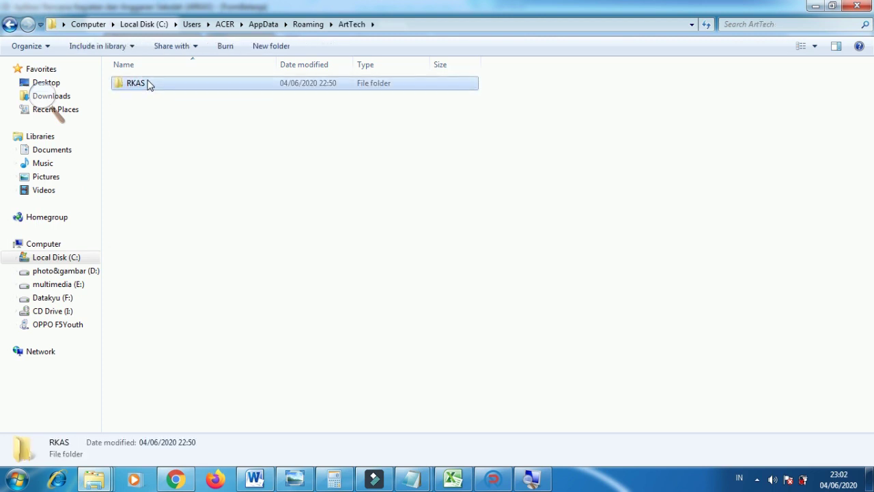
- Show the file actions for the RKASClient2020 database file, dismiss them unused, and close the Windows Magnifier
{"action": "right_click", "coordinate": [155, 156]}
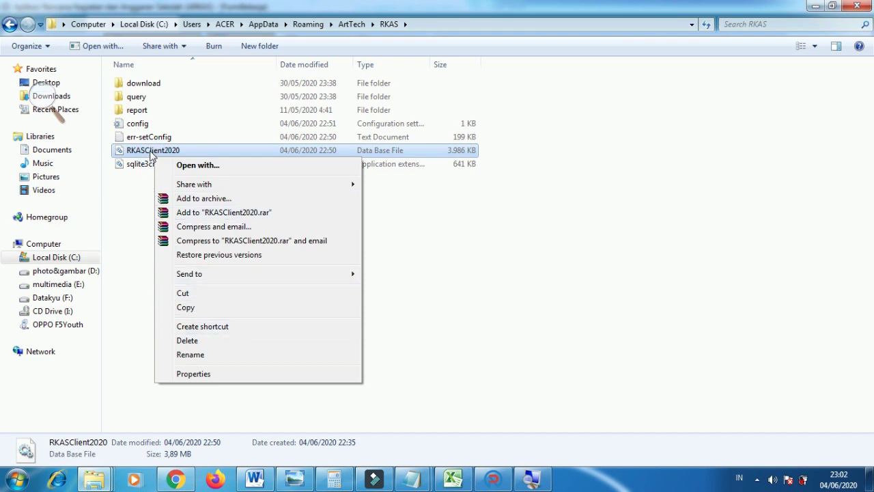
{"action": "left_click", "coordinate": [134, 210]}
{"action": "key", "text": "super+plus"}
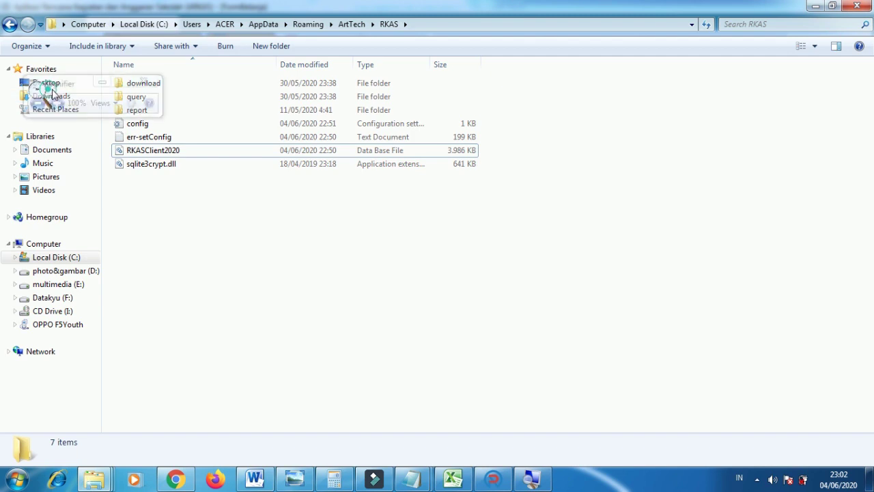
{"action": "left_click", "coordinate": [150, 83]}
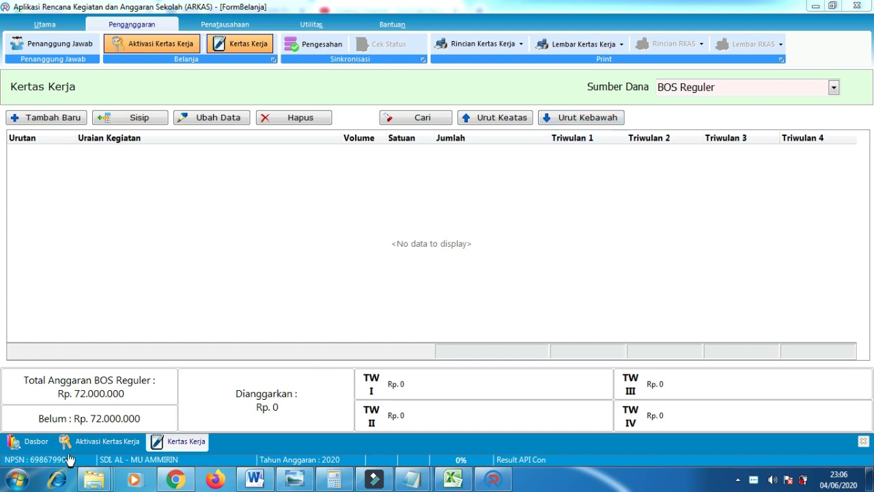
- Switch back to the open RKAS folder window in Windows Explorer
{"action": "mouse_move", "coordinate": [89, 485]}
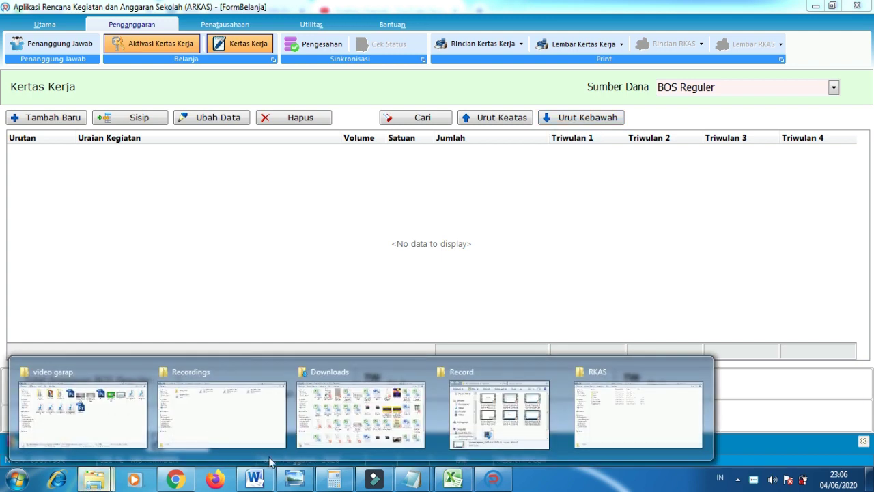
{"action": "left_click", "coordinate": [613, 428]}
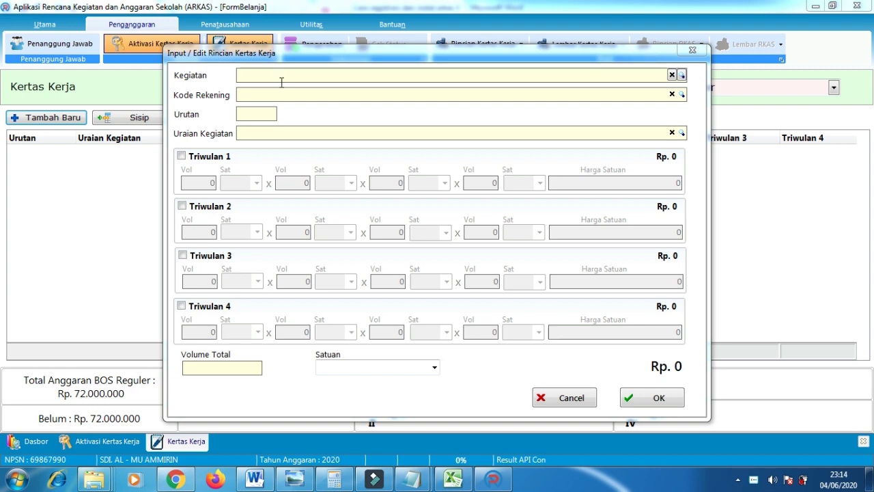
- Set Kegiatan to 05.08.35 Pemeliharaan ruang kelas and Kode Rekening to 5.2.2.02.001 Belanja bahan baku bangunan in the new entry
{"action": "left_click", "coordinate": [644, 131]}
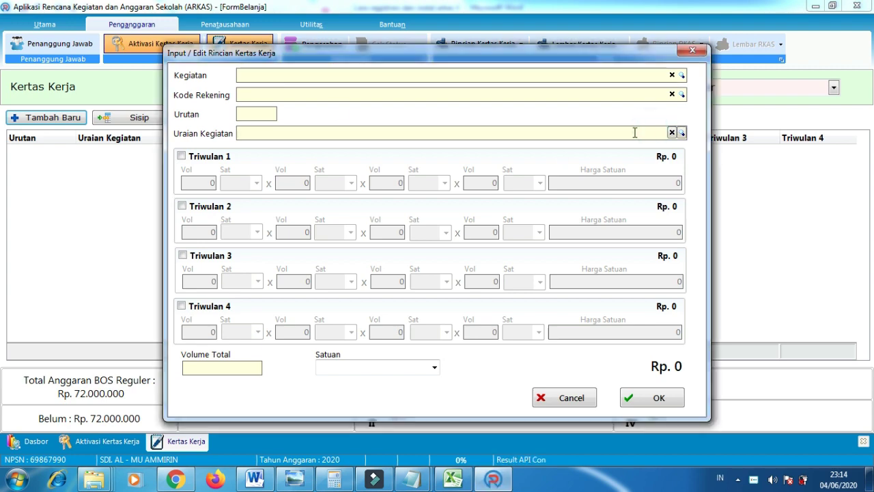
{"action": "left_click", "coordinate": [545, 73]}
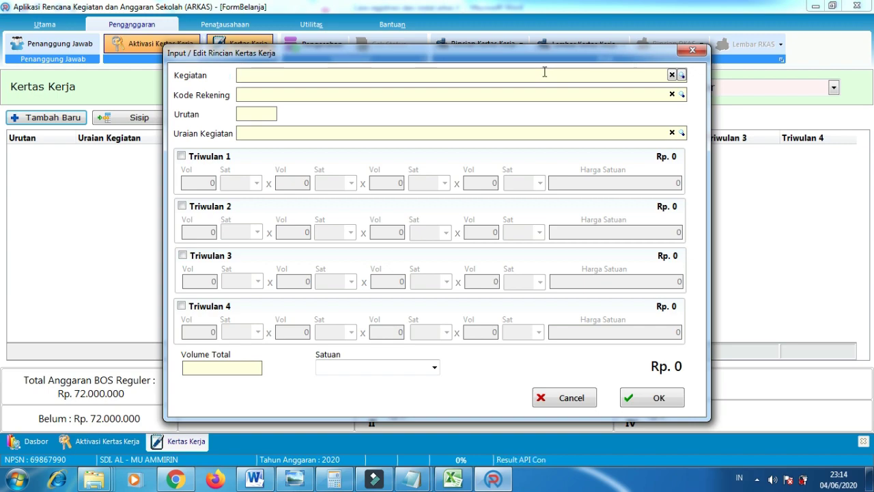
{"action": "type", "text": "emel"}
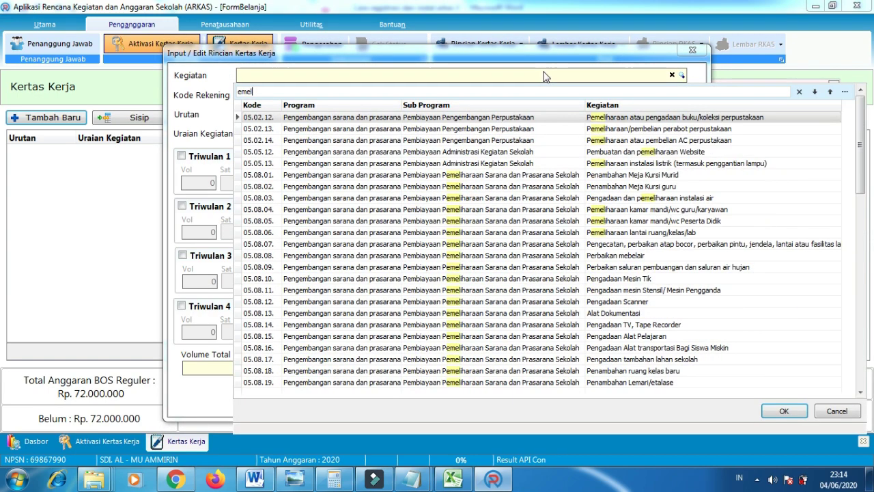
{"action": "type", "text": "iharaan "}
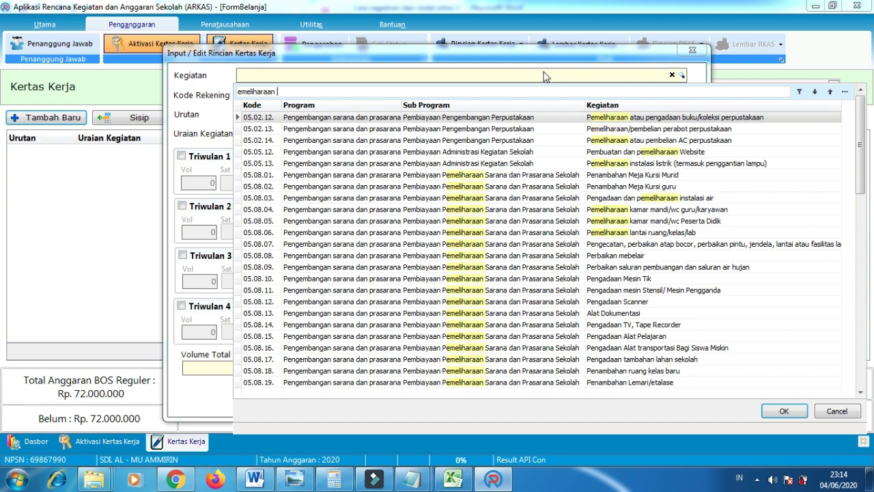
{"action": "type", "text": "ruan"}
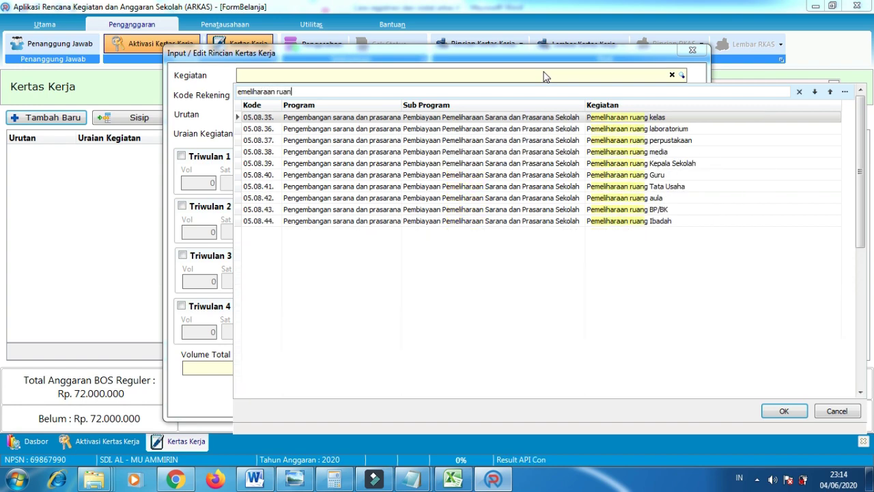
{"action": "key", "text": "Return"}
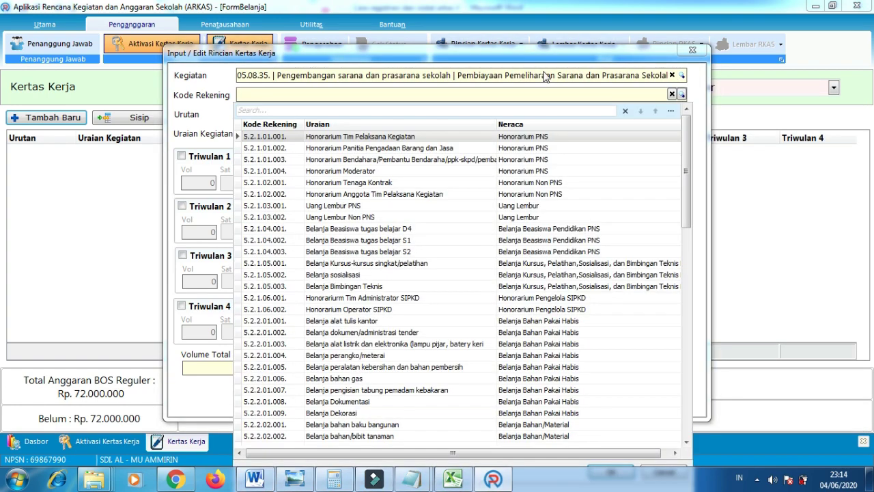
{"action": "type", "text": "bahan baku"}
{"action": "key", "text": "Return"}
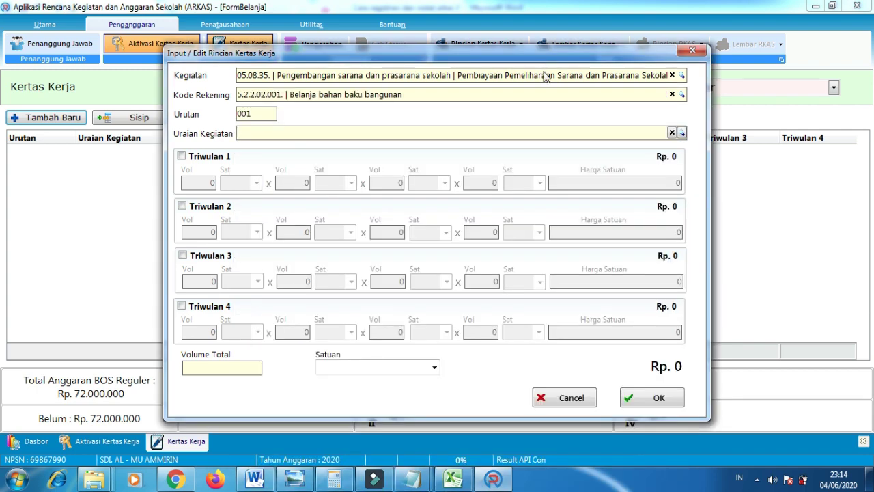
- Look through the Uraian Kegiatan item list for the building materials account, checking the Batas Bawah and Batas Atas columns
{"action": "left_click", "coordinate": [441, 257]}
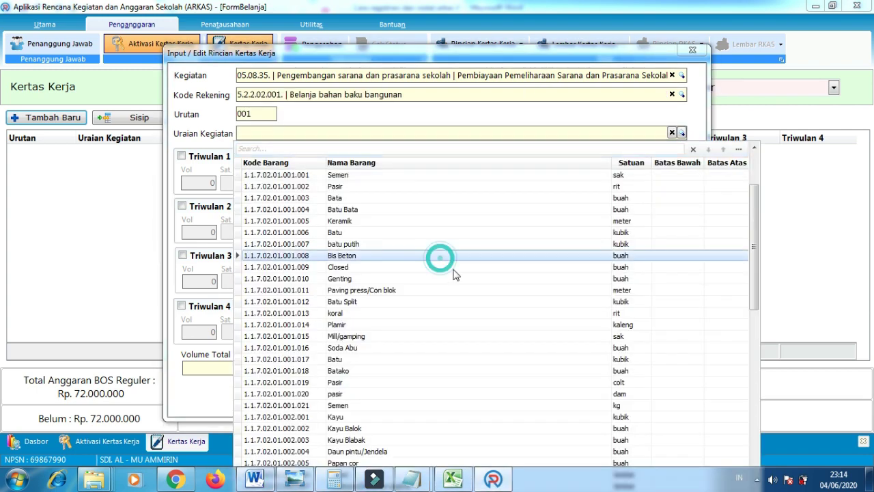
{"action": "scroll", "coordinate": [454, 274], "scroll_direction": "down", "scroll_amount": 7}
{"action": "scroll", "coordinate": [457, 283], "scroll_direction": "down", "scroll_amount": 12}
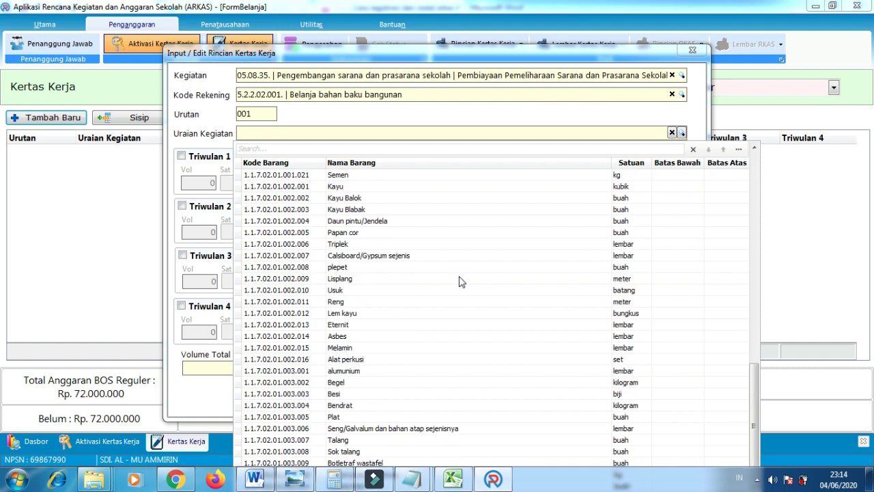
{"action": "scroll", "coordinate": [462, 293], "scroll_direction": "down", "scroll_amount": 14}
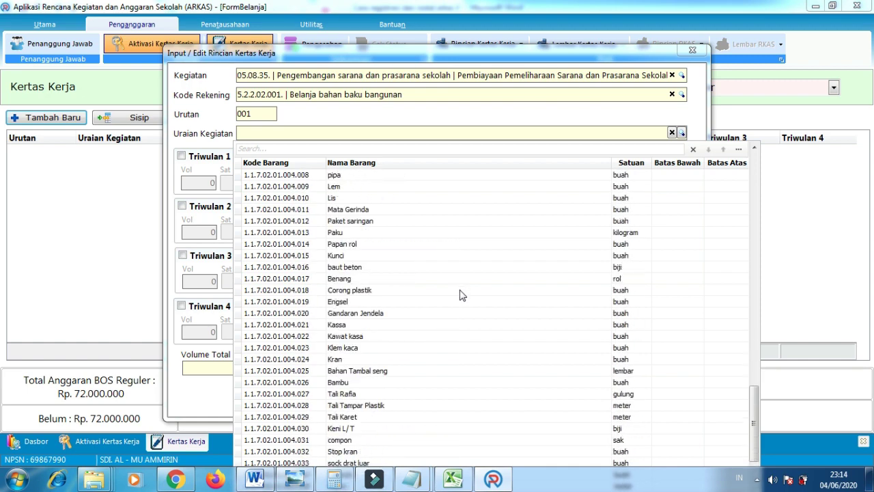
{"action": "scroll", "coordinate": [461, 301], "scroll_direction": "down", "scroll_amount": 2}
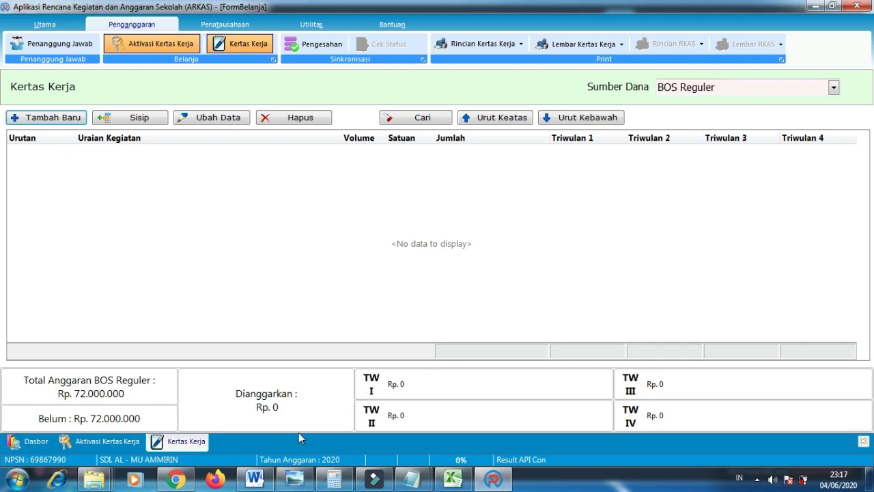
- Switch to Windows Photo Viewer, enlarge the photo of the worksheet entry form, and dismiss the color scheme prompt unanswered
{"action": "left_click", "coordinate": [294, 480]}
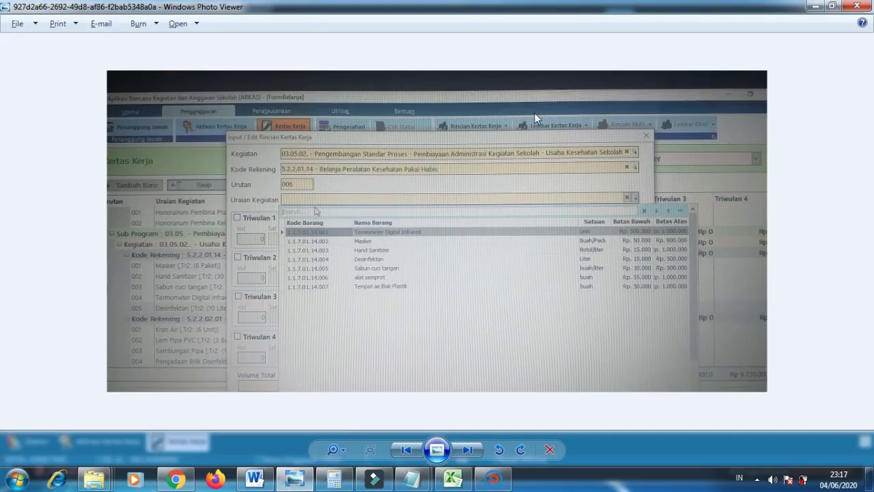
{"action": "scroll", "coordinate": [539, 217], "scroll_direction": "up", "scroll_amount": 1}
{"action": "scroll", "coordinate": [539, 218], "scroll_direction": "up", "scroll_amount": 1}
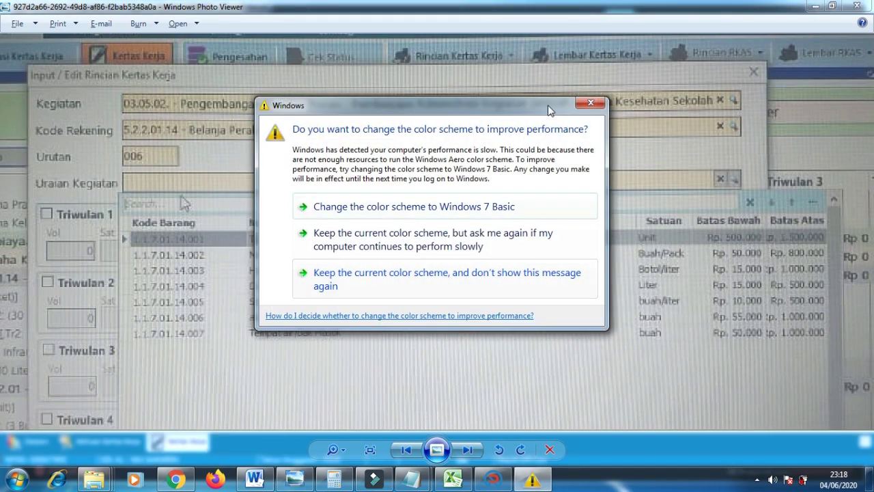
{"action": "left_click", "coordinate": [578, 104]}
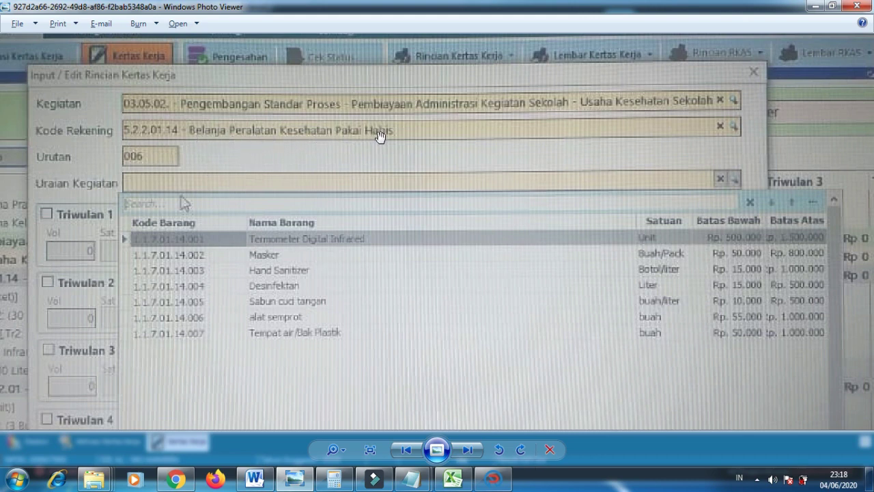
- Switch back to ARKAS and start a new Kertas Kerja entry
{"action": "left_click", "coordinate": [492, 478]}
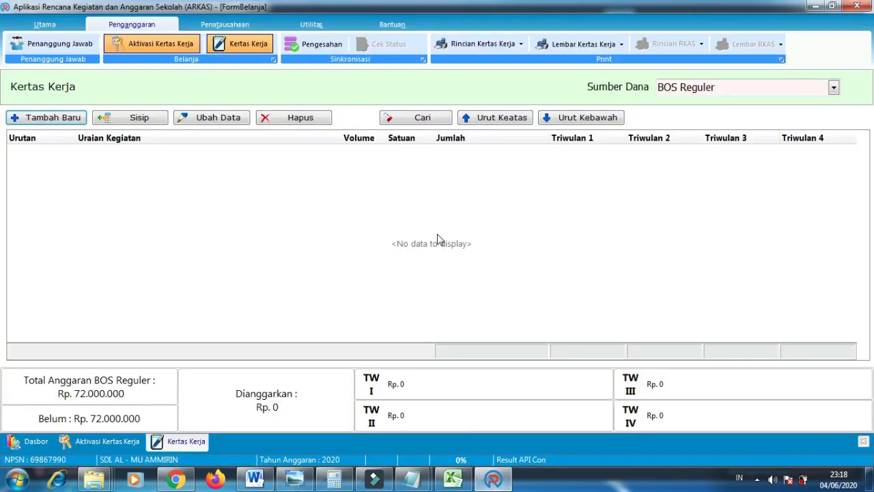
{"action": "left_click", "coordinate": [49, 118]}
{"action": "type", "text": "saha"}
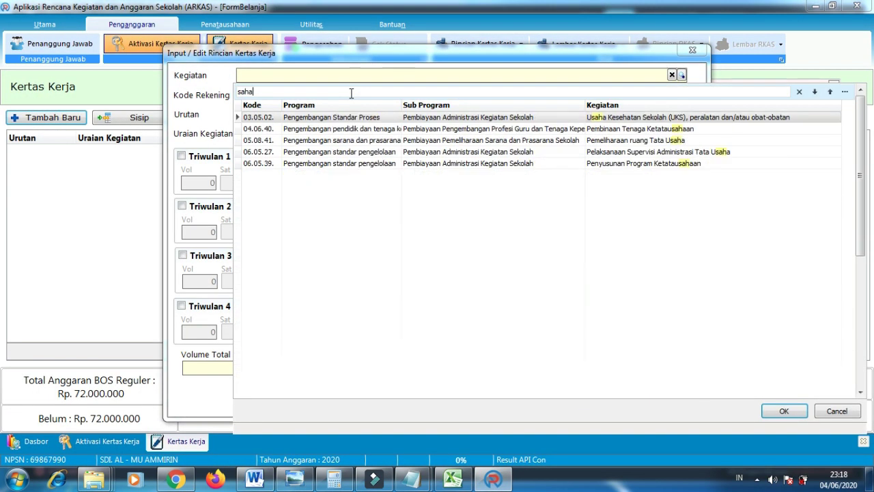
{"action": "key", "text": "BackSpace"}
{"action": "key", "text": "BackSpace"}
{"action": "key", "text": "BackSpace"}
{"action": "key", "text": "BackSpace"}
{"action": "key", "text": "BackSpace"}
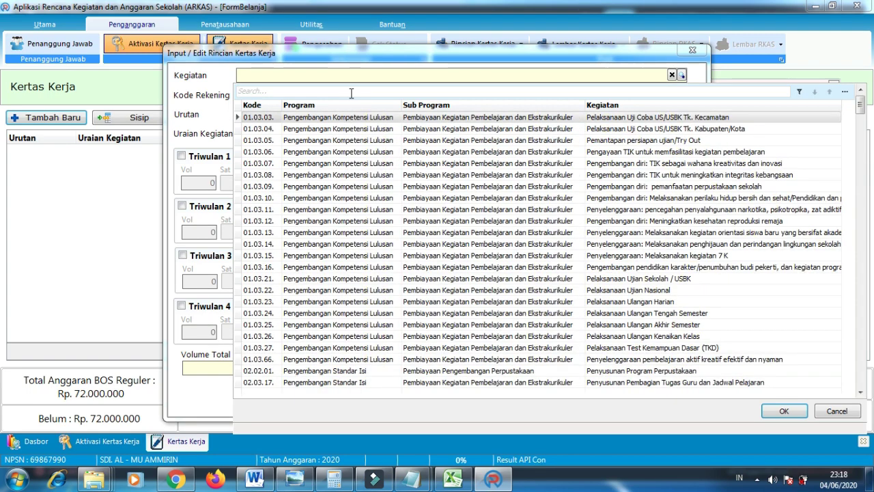
{"action": "type", "text": "usaha kegia"}
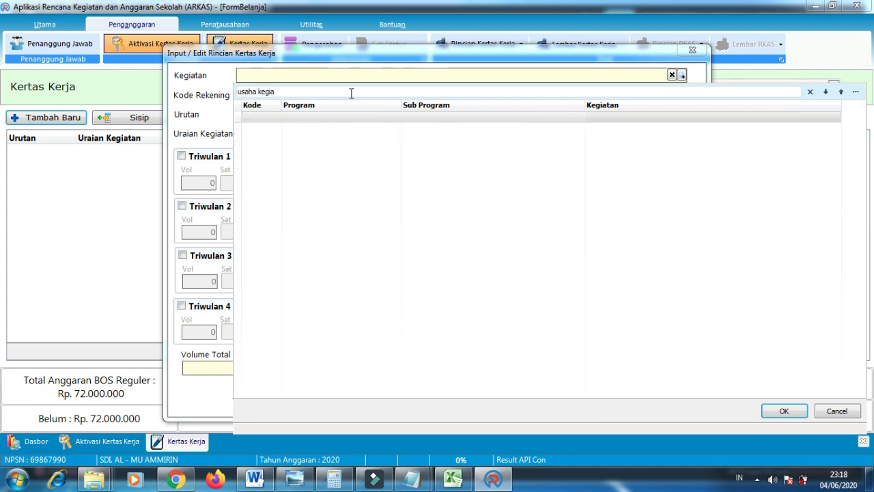
{"action": "key", "text": "BackSpace"}
{"action": "key", "text": "BackSpace"}
{"action": "key", "text": "BackSpace"}
{"action": "key", "text": "BackSpace"}
{"action": "key", "text": "BackSpace"}
{"action": "key", "text": "BackSpace"}
{"action": "key", "text": "BackSpace"}
{"action": "key", "text": "BackSpace"}
{"action": "key", "text": "BackSpace"}
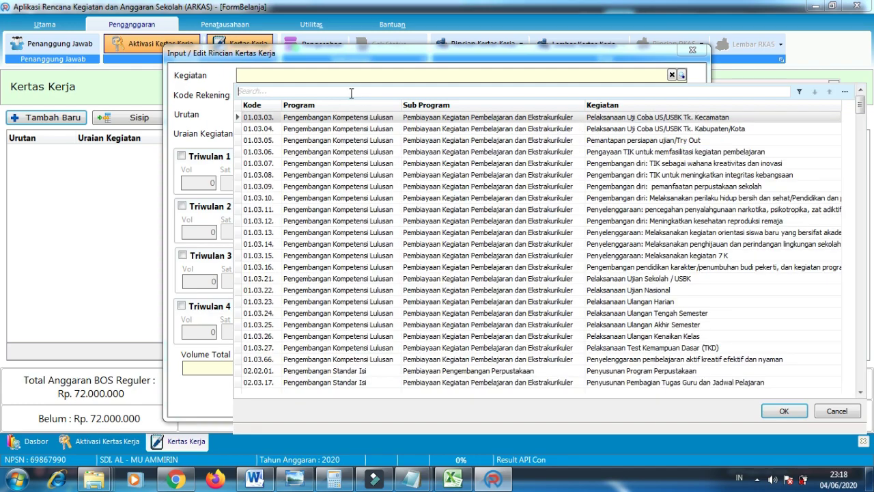
- Search the activities for "uks" and set Kegiatan to 03.05.02 Usaha Kesehatan Sekolah (UKS), peralatan dan/atau obat-obatan
{"action": "type", "text": "uks"}
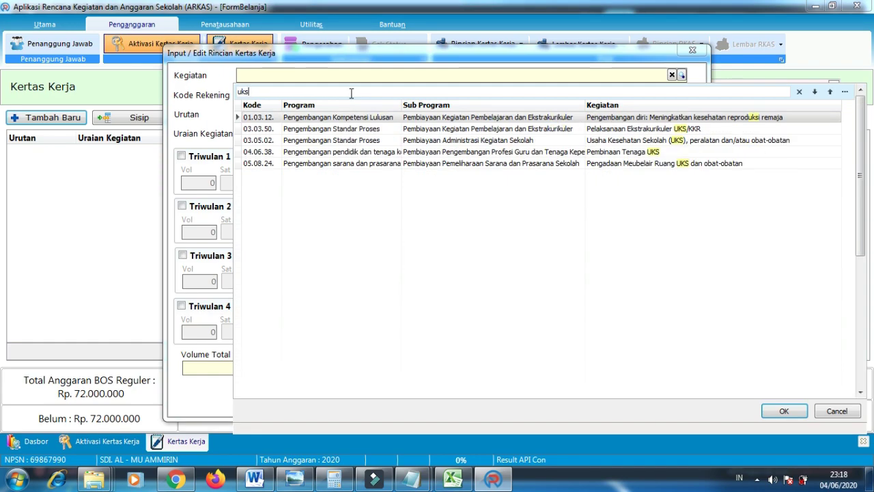
{"action": "key", "text": "Down"}
{"action": "key", "text": "Down"}
{"action": "key", "text": "Down"}
{"action": "key", "text": "Up"}
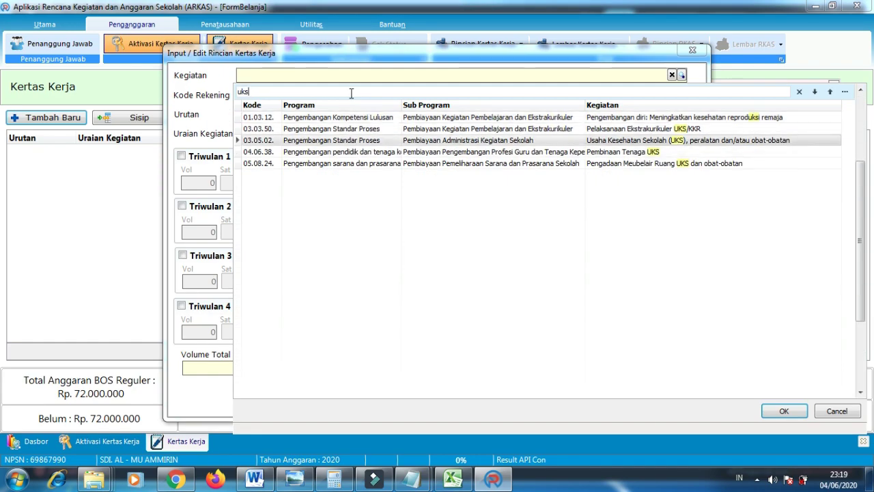
{"action": "key", "text": "Return"}
- Set Kode Rekening to 5.2.2.02.004 Belanja bahan obat-obatan and Uraian Kegiatan to Masker
{"action": "left_click", "coordinate": [351, 96]}
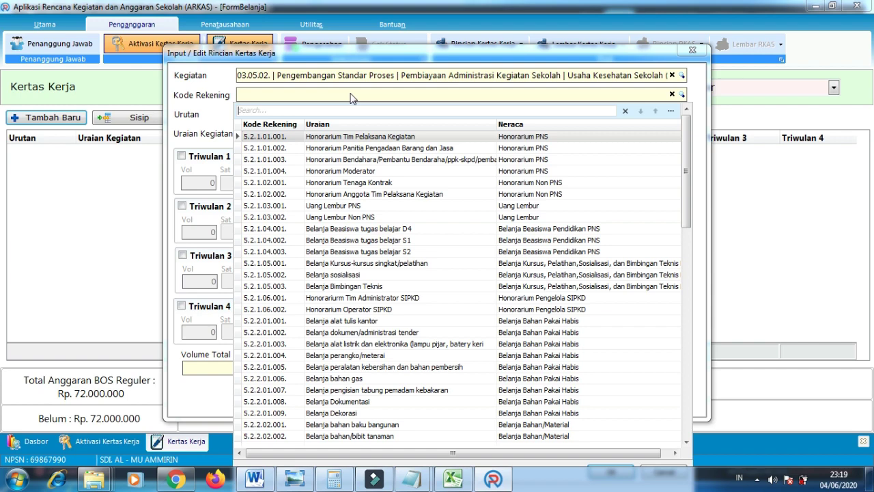
{"action": "type", "text": "obat"}
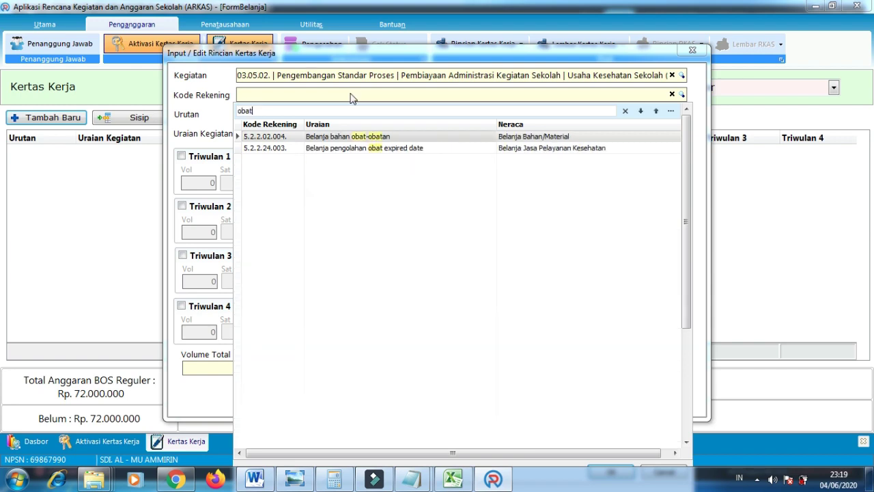
{"action": "key", "text": "Return"}
{"action": "type", "text": "mas"}
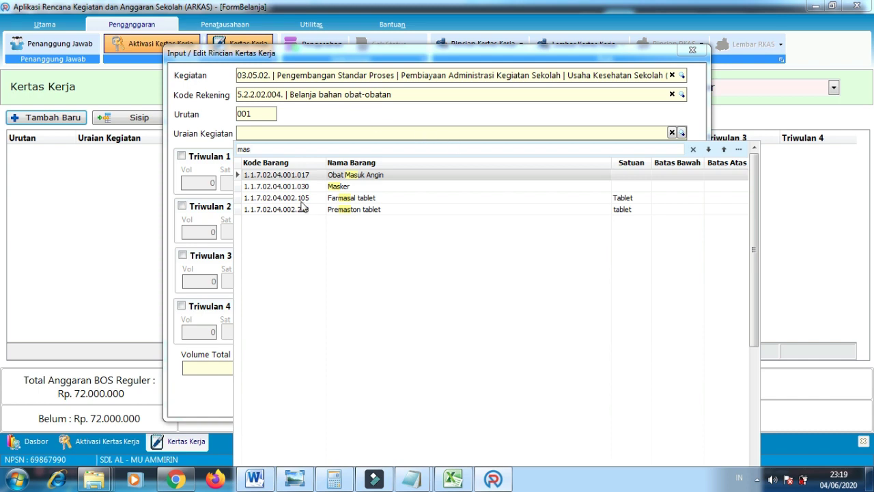
{"action": "double_click", "coordinate": [357, 186]}
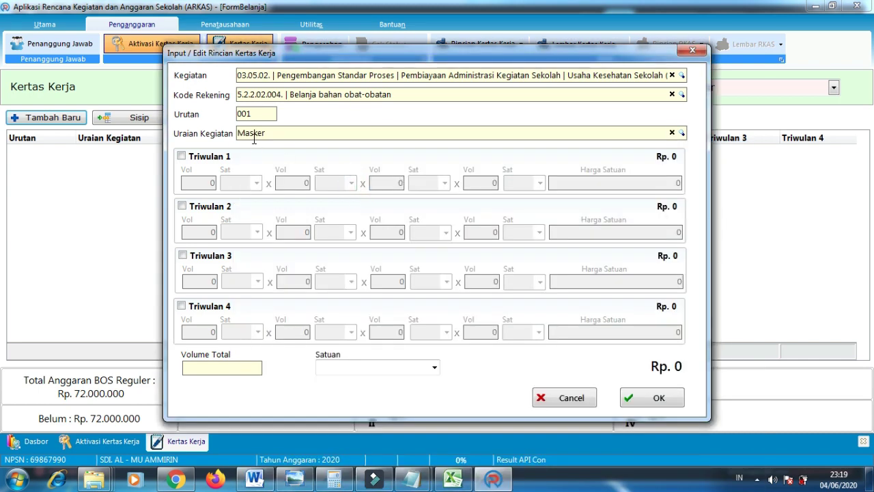
- Change Kode Rekening to 5.2.2.01.005 Belanja peralatan kebersihan dan bahan pembersih and Uraian Kegiatan to dettol hand sanitizer 50ml
{"action": "left_click", "coordinate": [340, 95]}
{"action": "type", "text": "kebersi"}
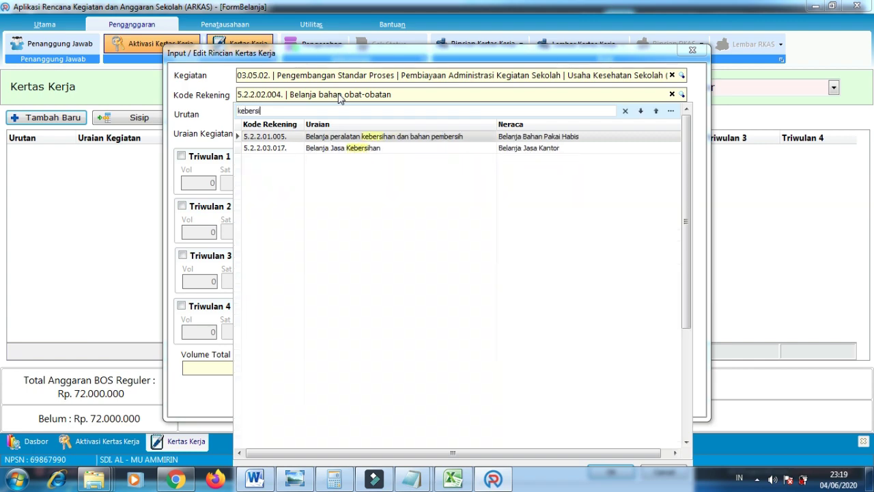
{"action": "left_click", "coordinate": [393, 137]}
{"action": "type", "text": "e"}
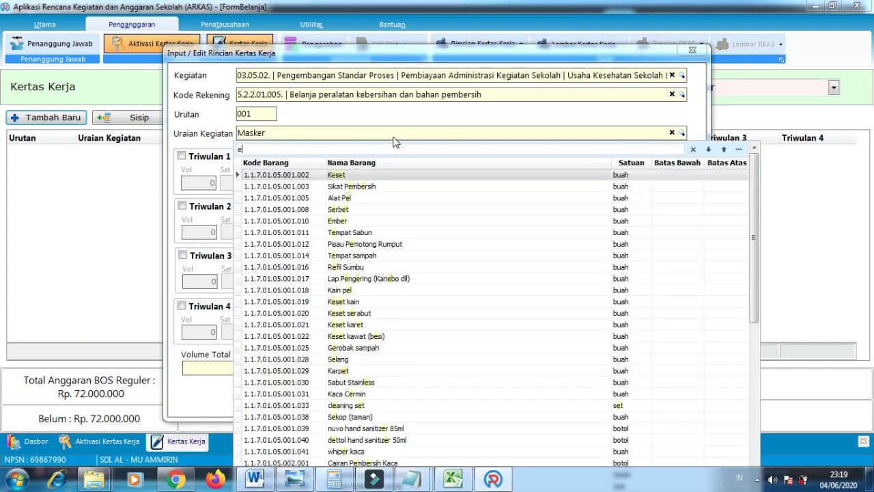
{"action": "type", "text": "d"}
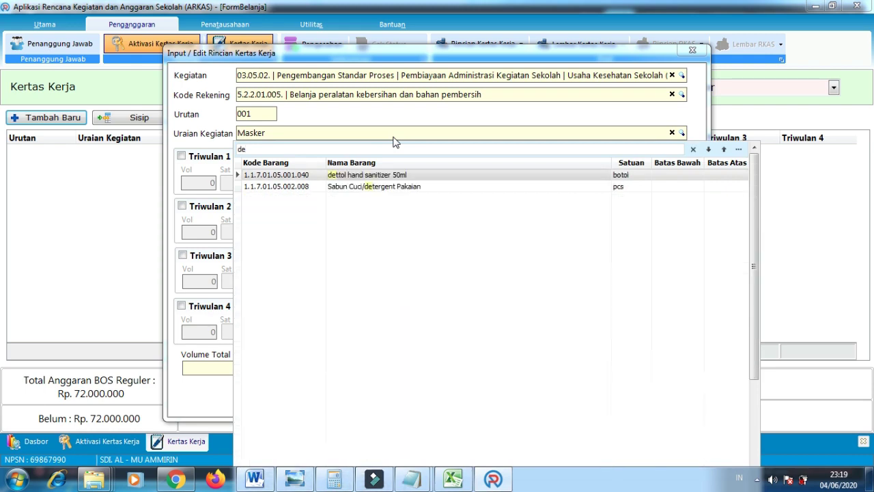
{"action": "left_click", "coordinate": [350, 176]}
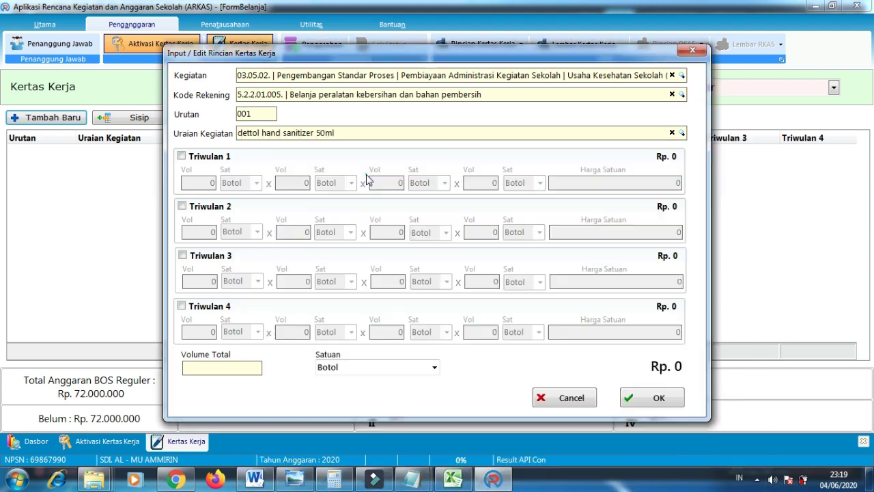